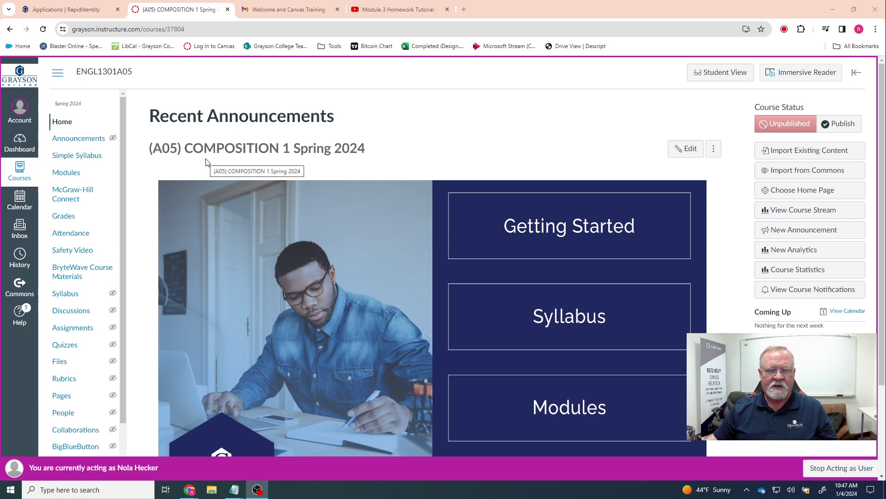
# Step: Open the course's McGraw-Hill Connect page from the Canvas course navigation
pyautogui.click(71, 195)
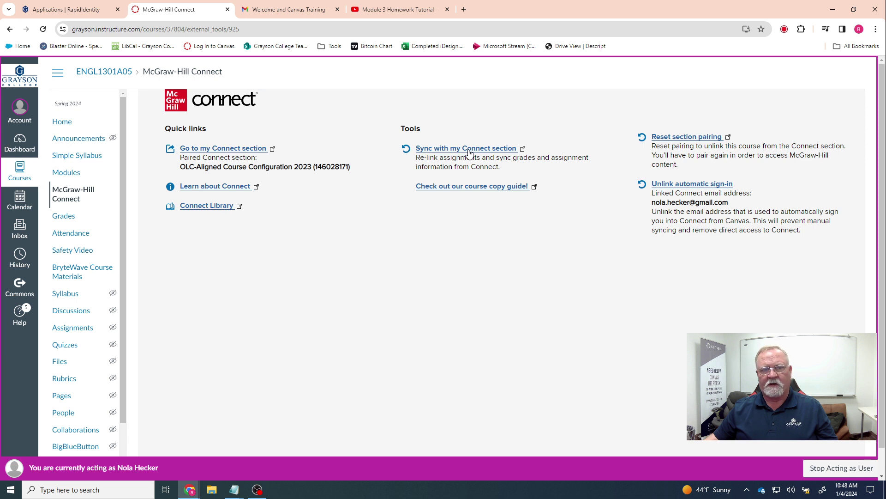
# Step: Start syncing with the Connect section and scroll the review page to Unlinked assignments
pyautogui.click(469, 152)
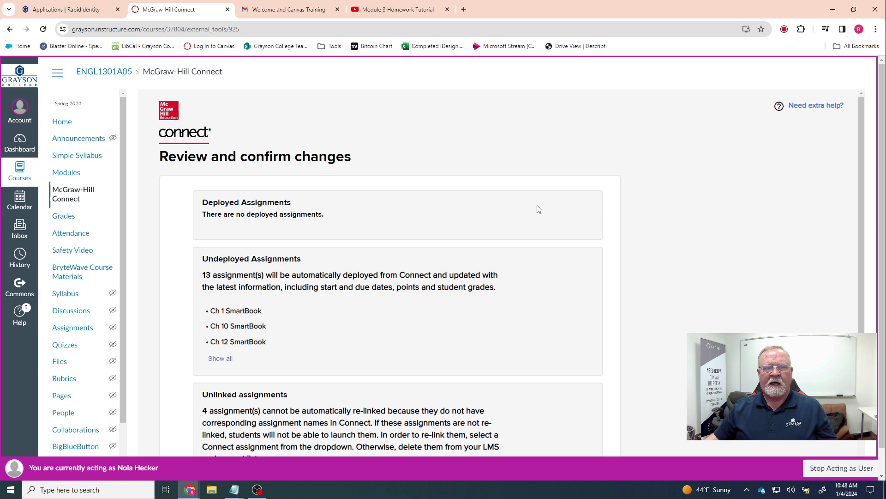
pyautogui.scroll(-2, 537, 203)
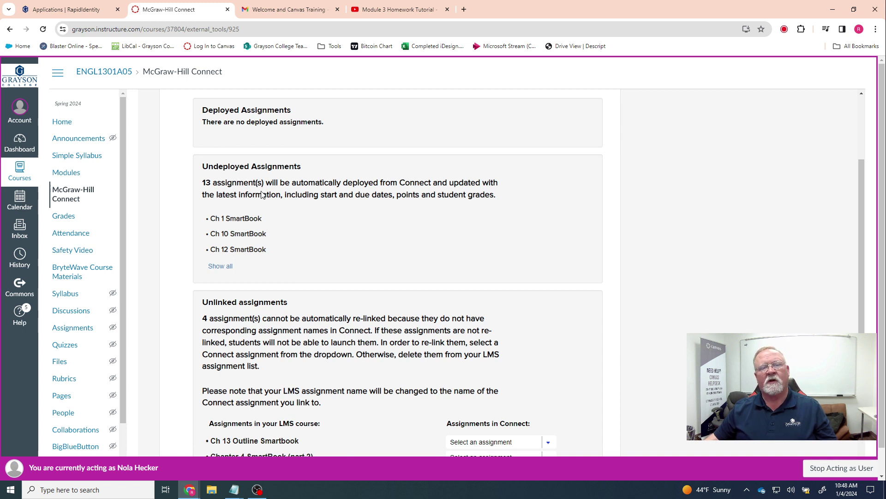
pyautogui.scroll(-2, 308, 218)
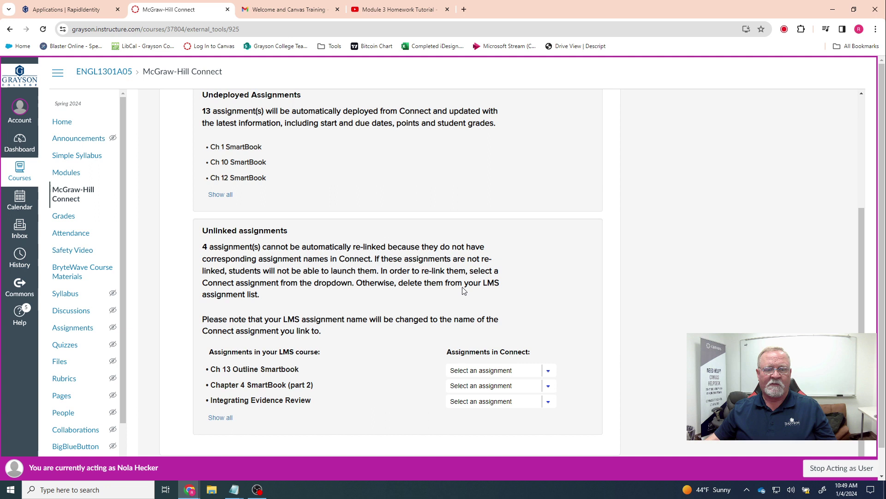
pyautogui.scroll(-1, 414, 296)
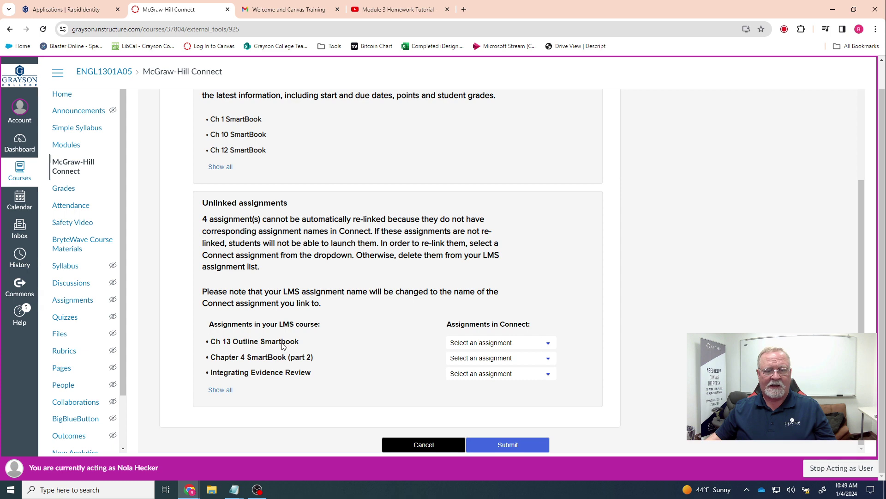
# Step: Pick Ch 13 SmartBook in the assignment dropdown beside Ch 13 Outline Smartbook
pyautogui.click(549, 344)
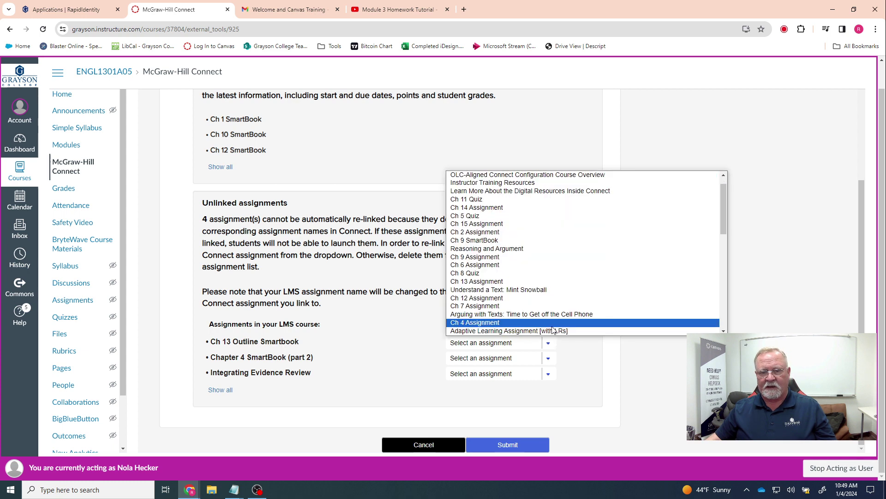
pyautogui.scroll(-5, 554, 312)
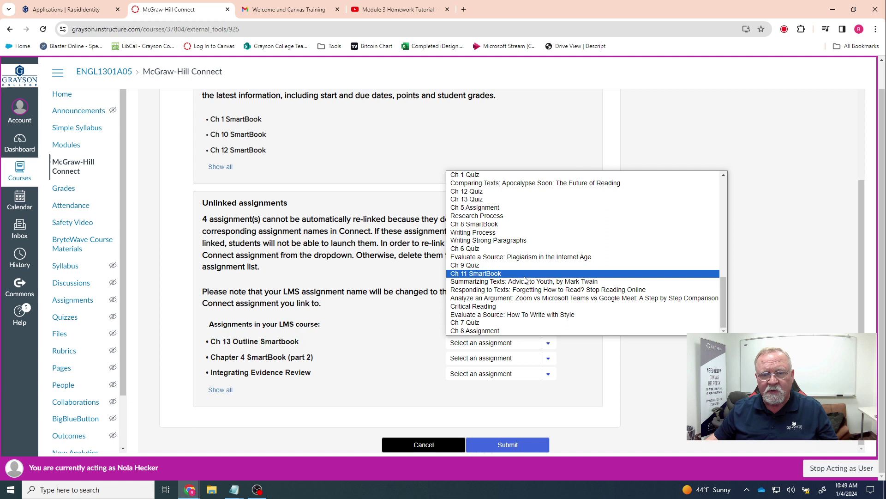
pyautogui.scroll(3, 525, 279)
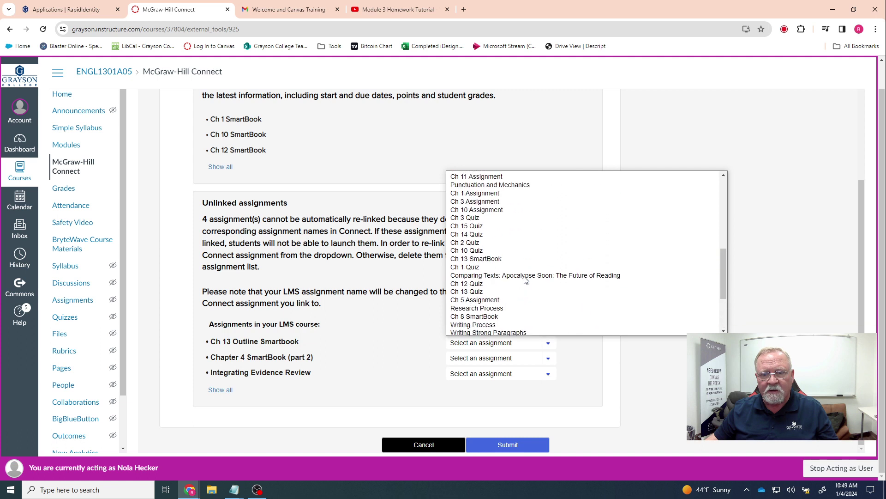
pyautogui.click(502, 263)
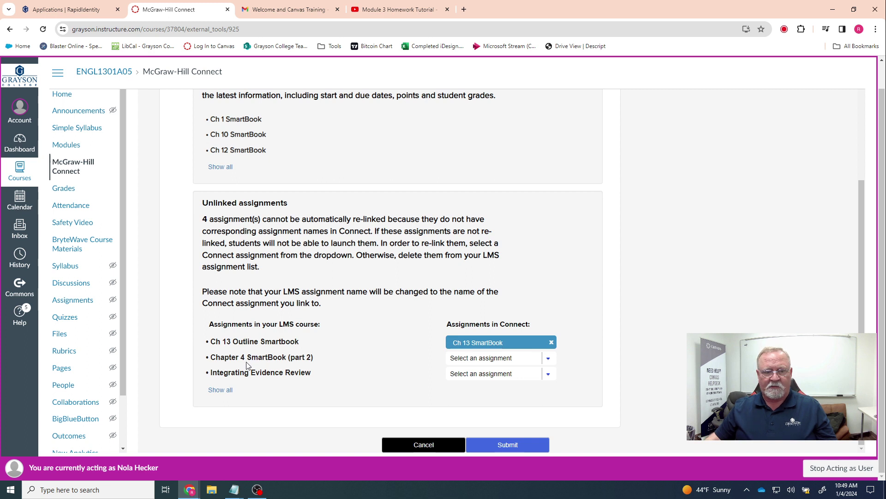
# Step: Browse Connect matches for Chapter 4 SmartBook (part 2), leaving it unlinked with only Ch 13 matched
pyautogui.click(548, 359)
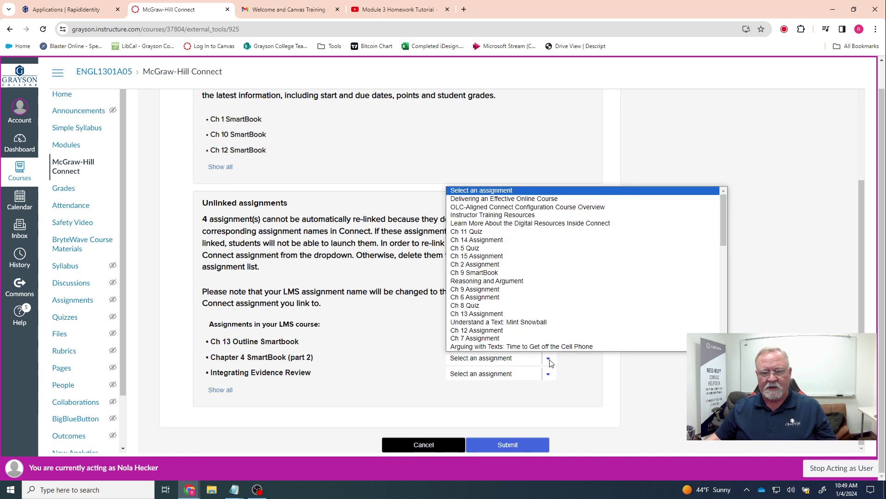
pyautogui.scroll(-1, 545, 324)
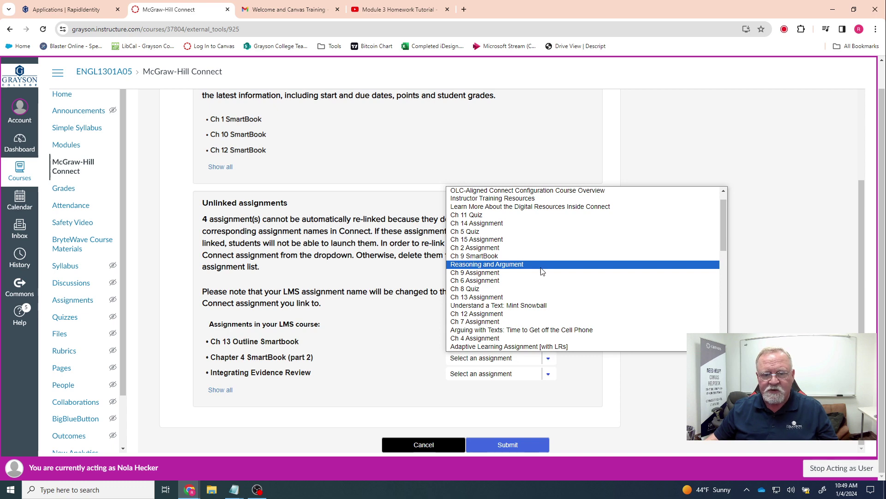
pyautogui.scroll(1, 543, 272)
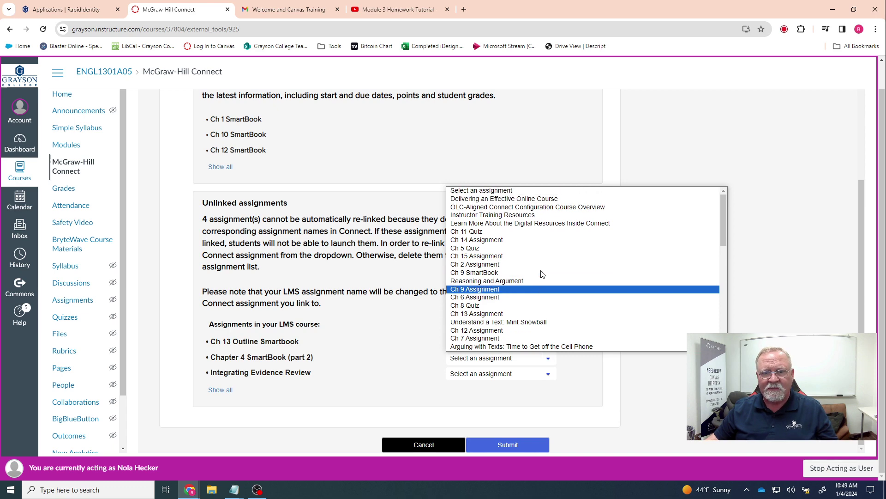
pyautogui.scroll(-5, 543, 273)
pyautogui.scroll(-5, 542, 274)
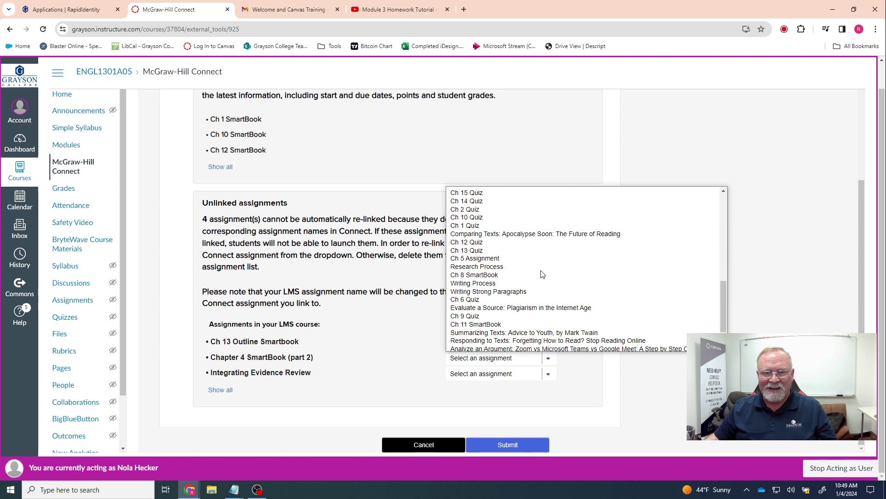
pyautogui.scroll(-1, 543, 274)
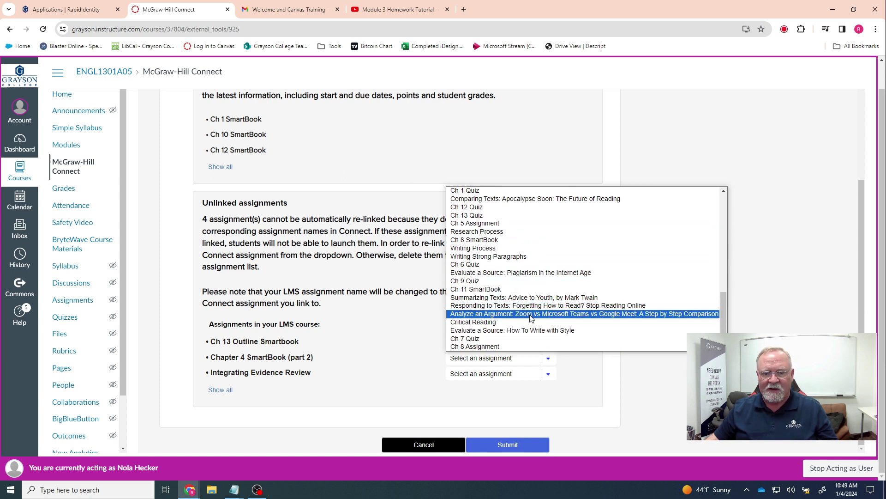
pyautogui.scroll(3, 533, 317)
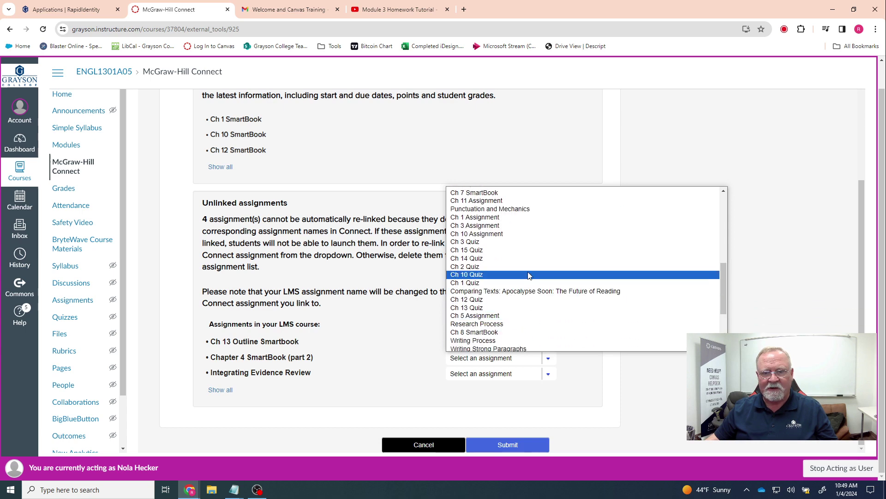
pyautogui.scroll(3, 531, 251)
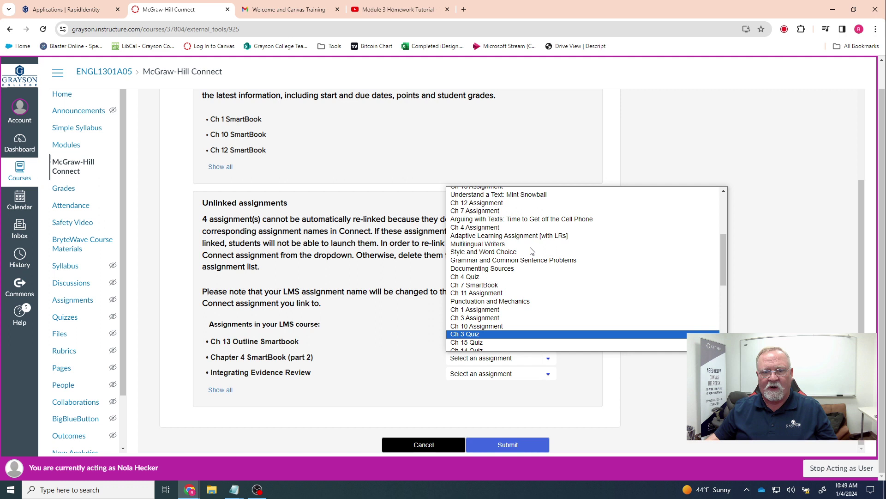
pyautogui.scroll(2, 531, 245)
pyautogui.scroll(1, 531, 244)
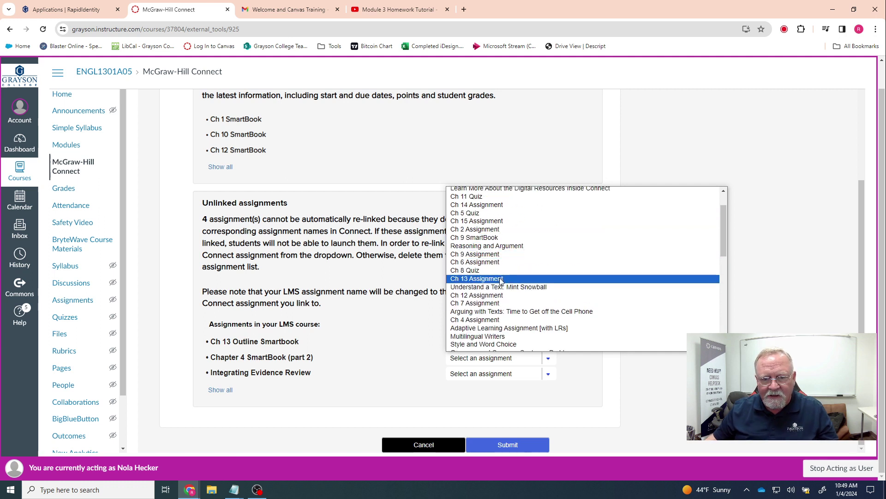
pyautogui.scroll(-3, 502, 320)
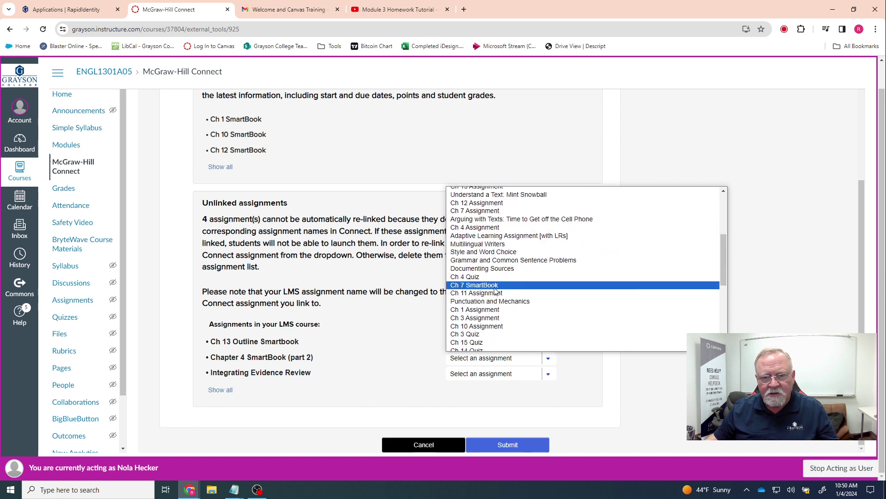
pyautogui.scroll(-2, 495, 291)
pyautogui.scroll(-1, 496, 293)
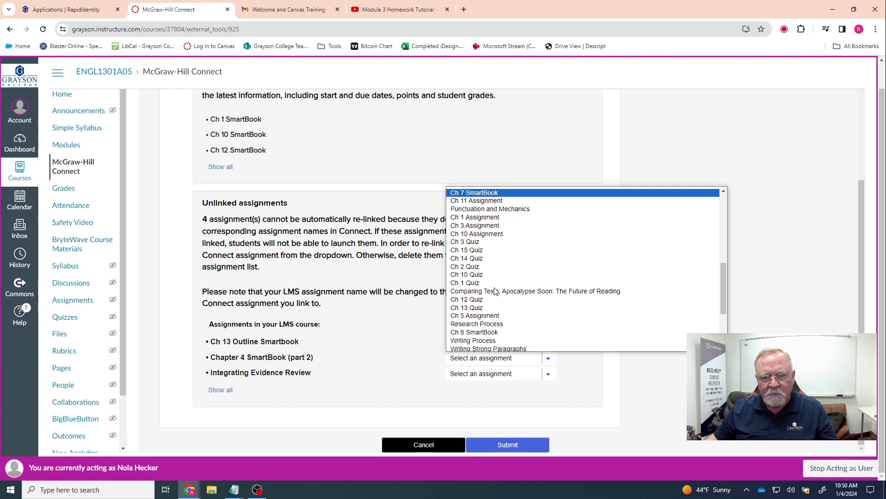
pyautogui.scroll(-2, 501, 301)
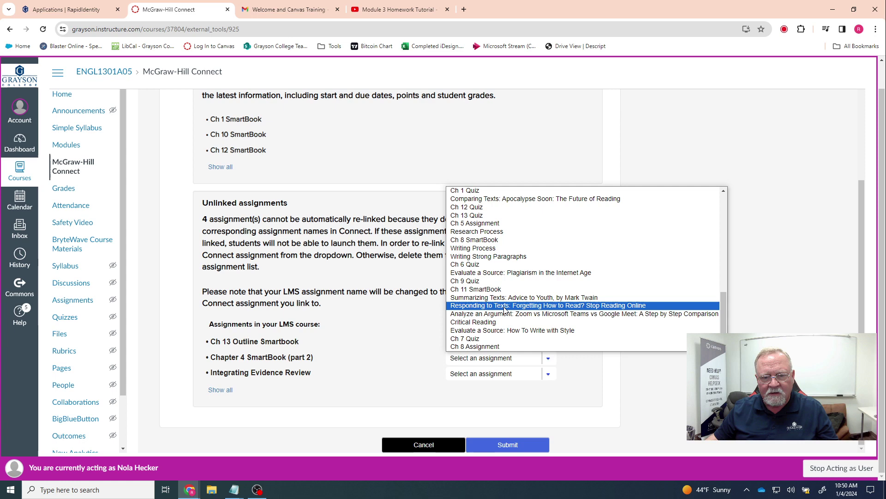
pyautogui.scroll(5, 514, 301)
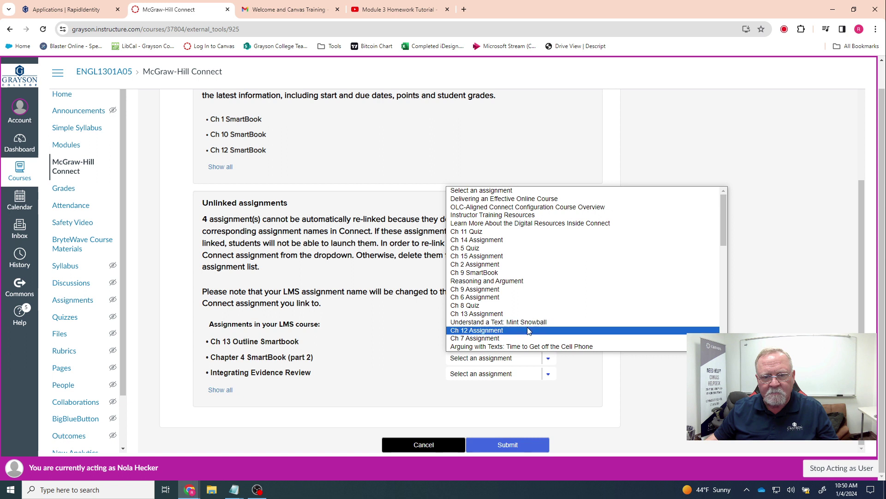
pyautogui.scroll(-4, 529, 301)
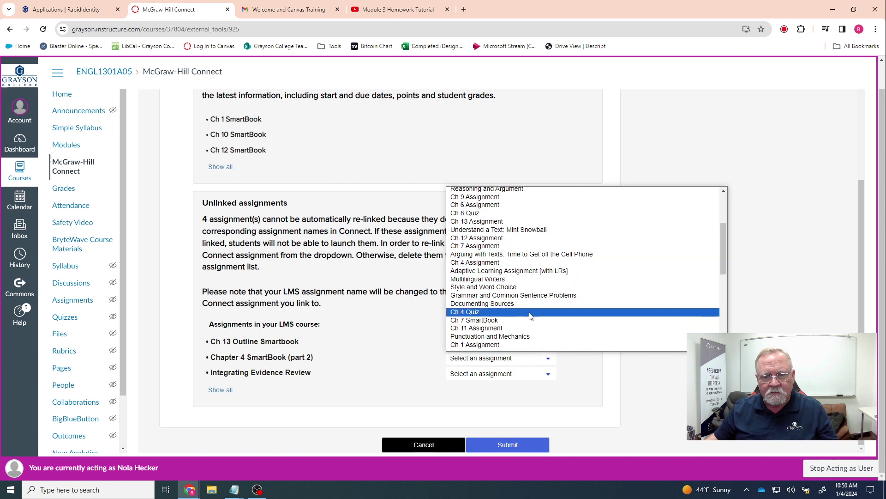
pyautogui.scroll(-4, 531, 314)
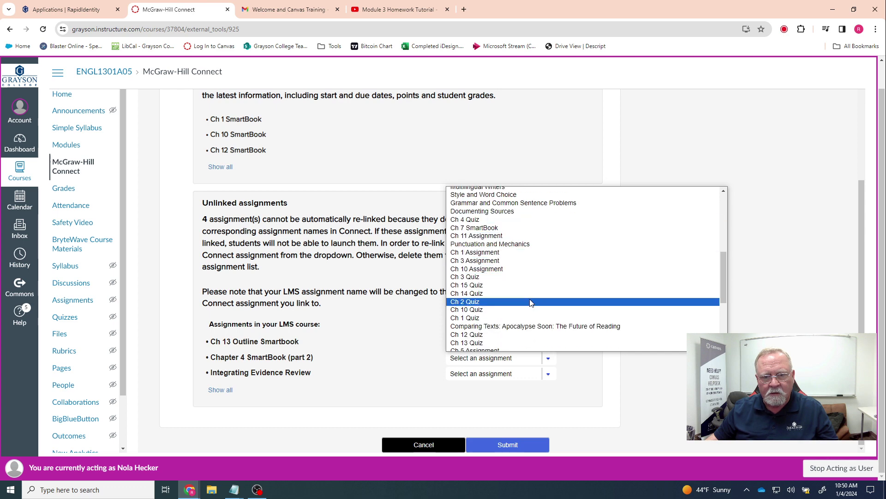
pyautogui.scroll(-4, 530, 305)
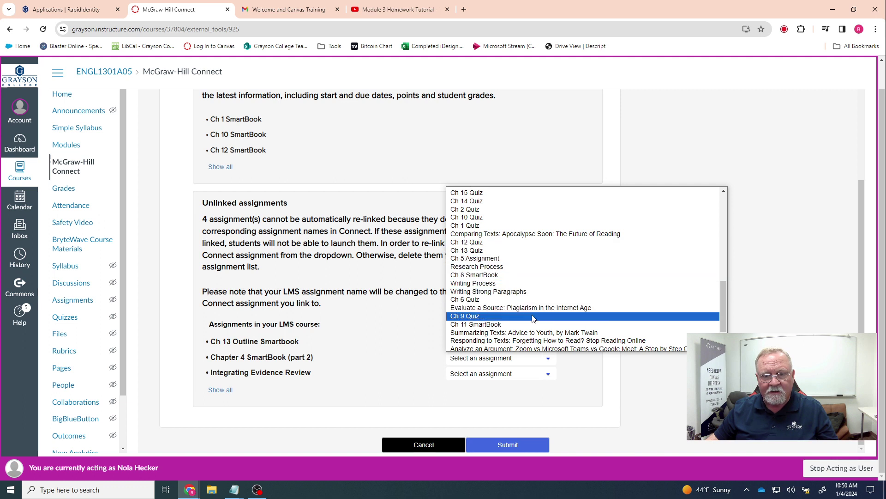
pyautogui.scroll(-2, 543, 322)
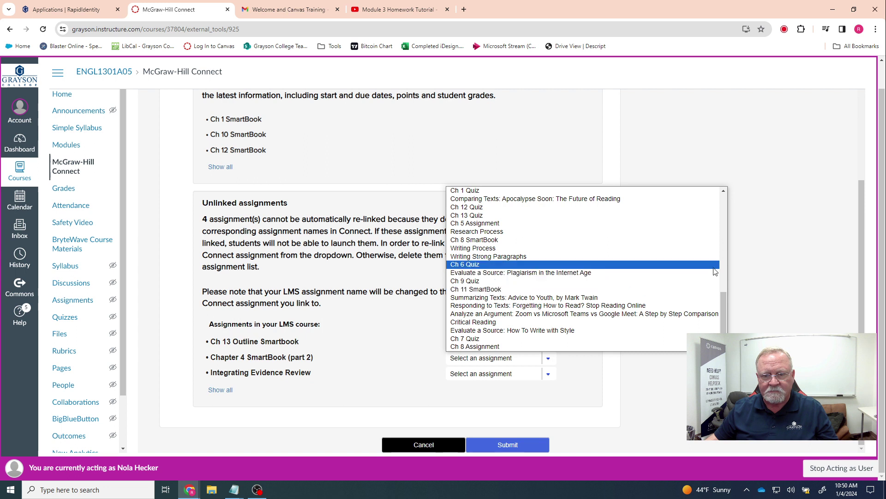
pyautogui.click(768, 260)
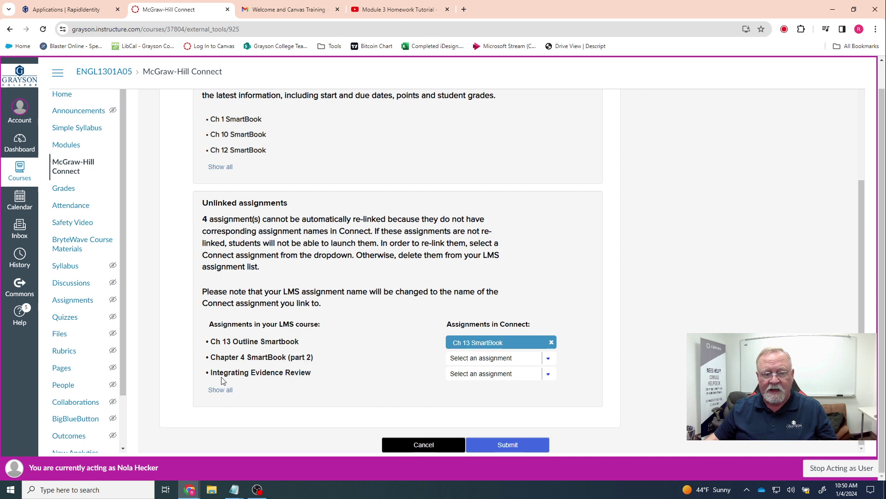
pyautogui.click(549, 374)
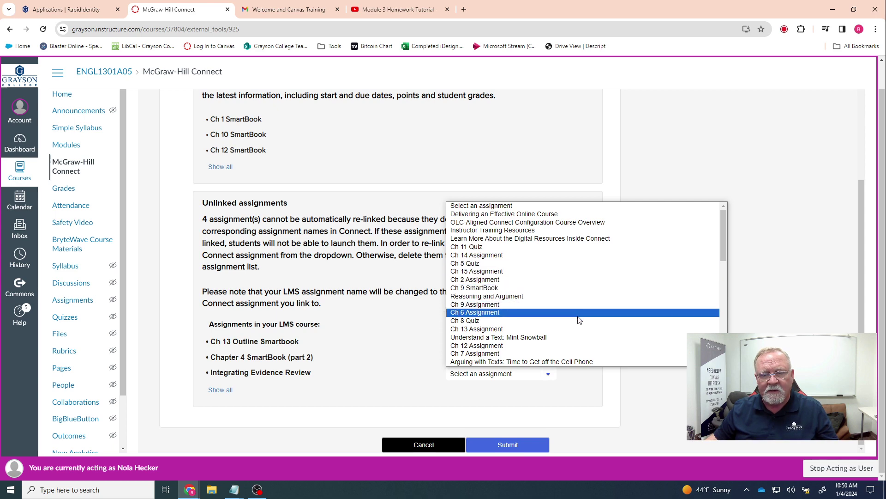
pyautogui.scroll(-2, 579, 319)
pyautogui.scroll(2, 578, 317)
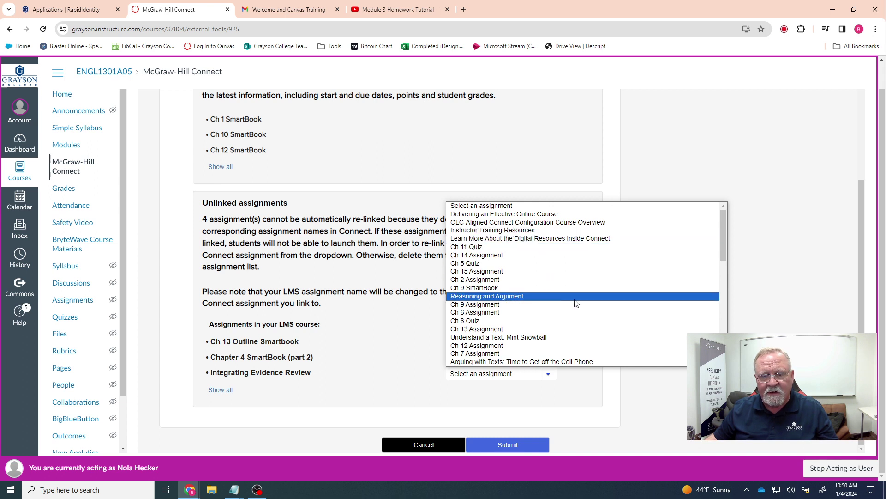
pyautogui.scroll(-2, 577, 303)
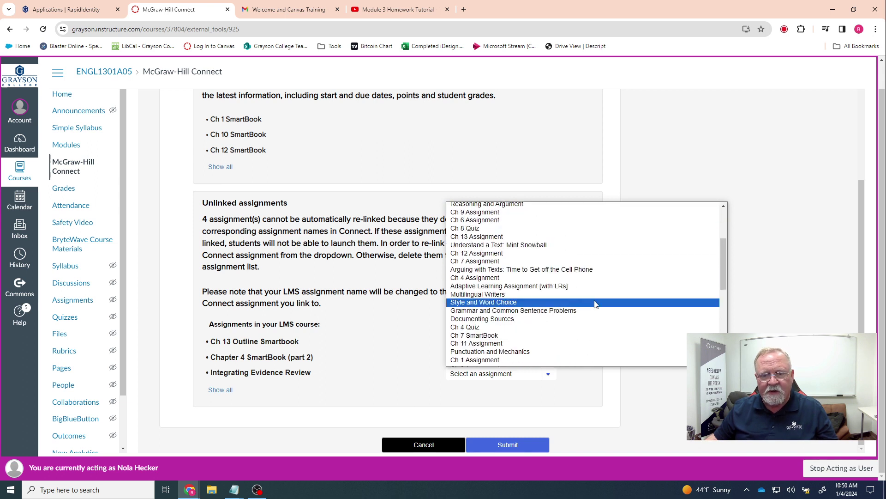
pyautogui.scroll(-2, 596, 303)
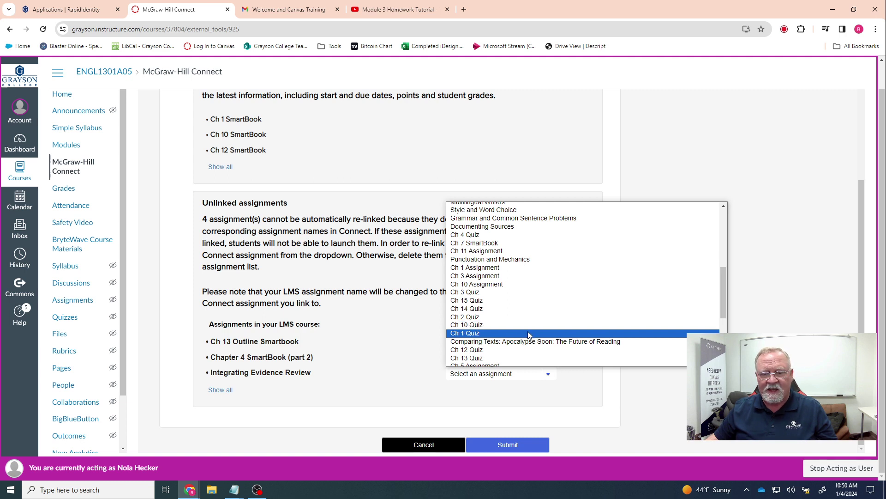
pyautogui.scroll(-2, 529, 334)
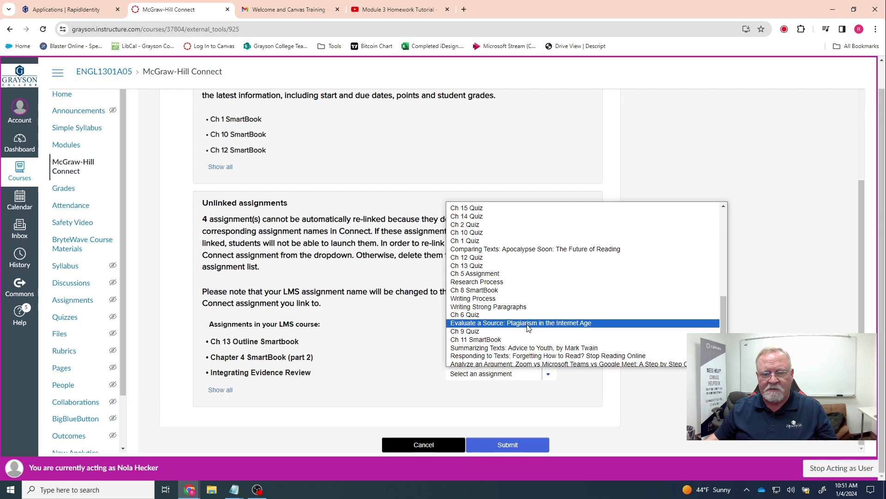
pyautogui.scroll(-1, 530, 326)
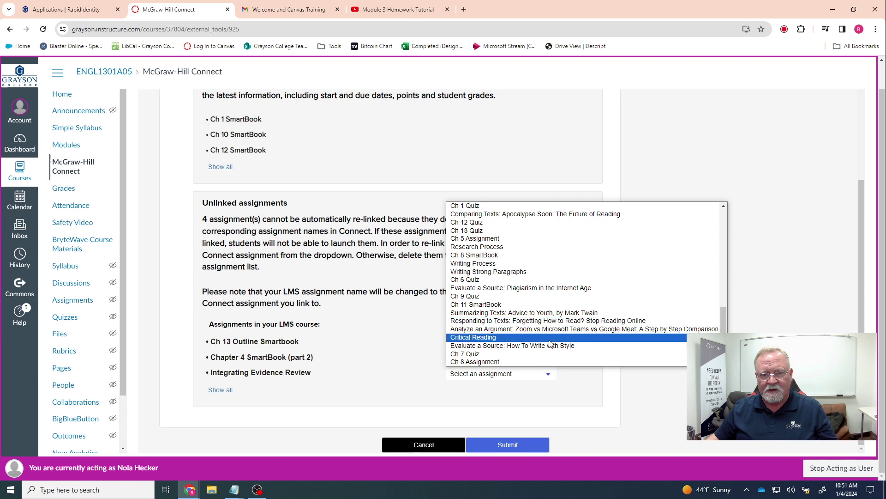
pyautogui.click(790, 313)
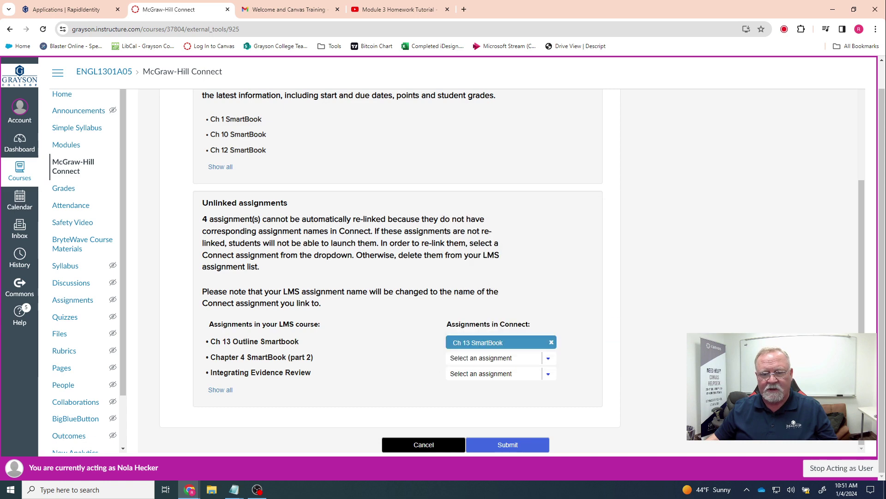
pyautogui.click(501, 446)
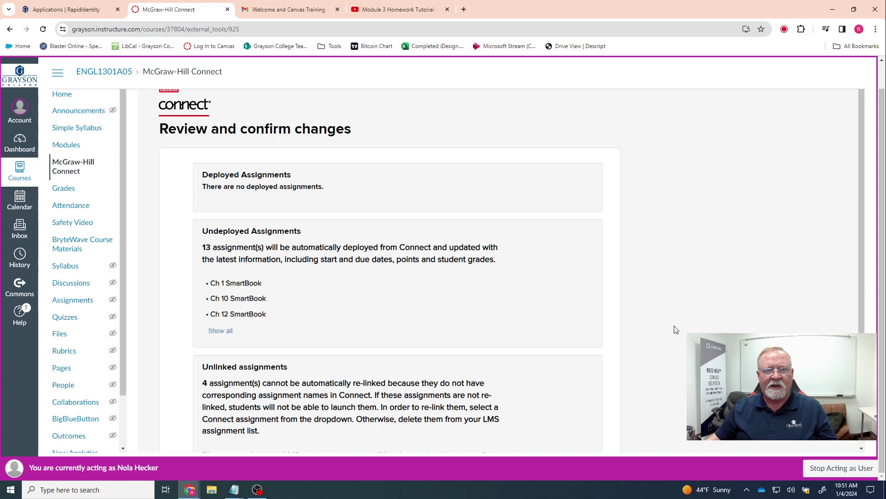
pyautogui.scroll(-3, 242, 244)
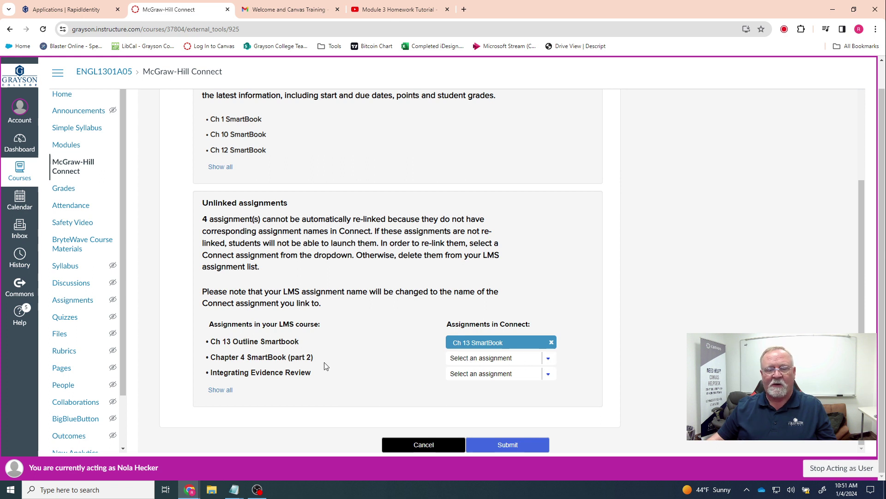
pyautogui.moveTo(255, 360)
pyautogui.mouseDown()
pyautogui.moveTo(315, 360)
pyautogui.moveTo(229, 376)
pyautogui.mouseUp()
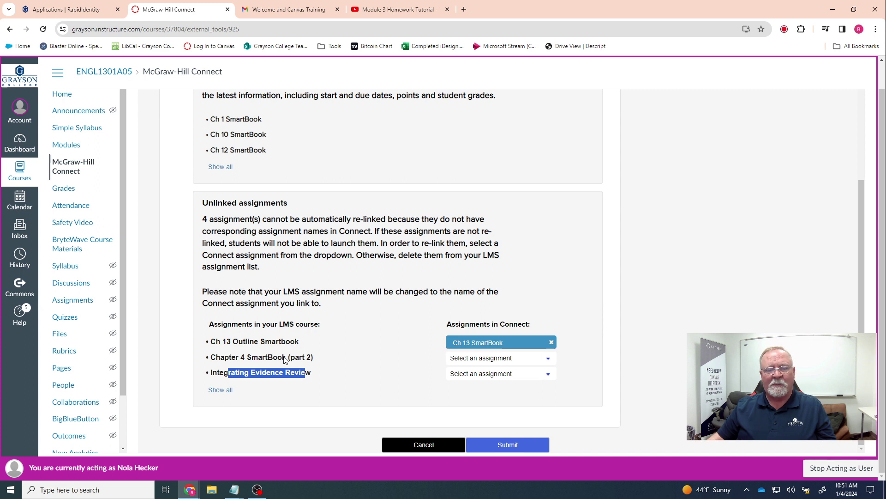